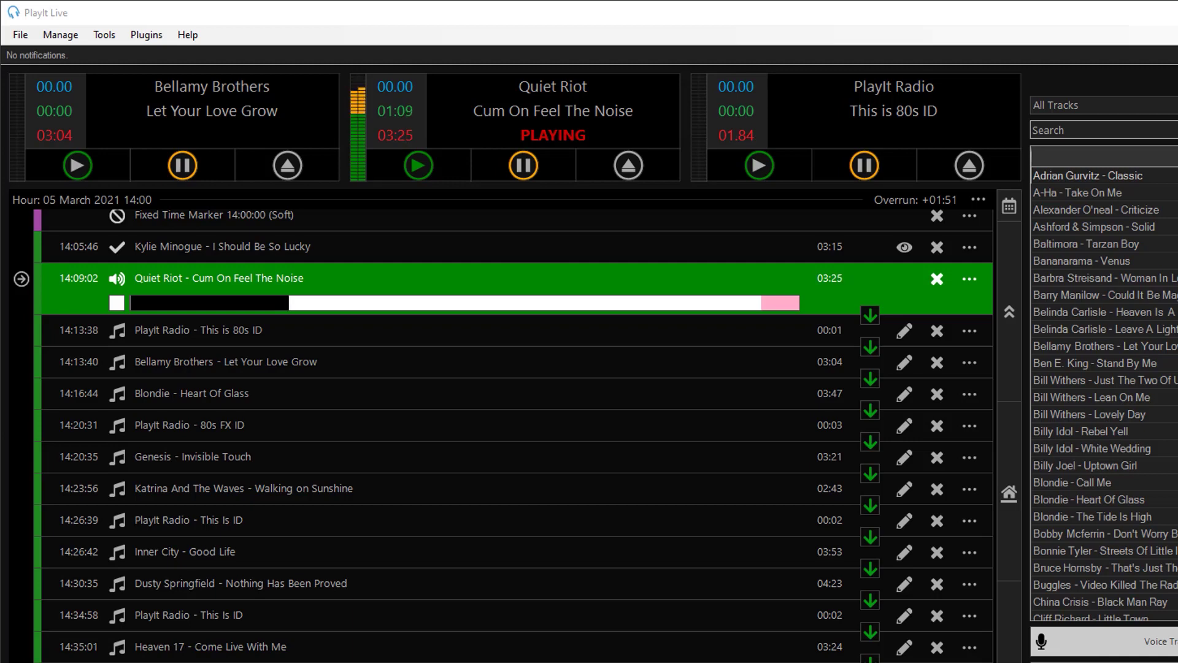
pyautogui.scroll(-10, 668, 534)
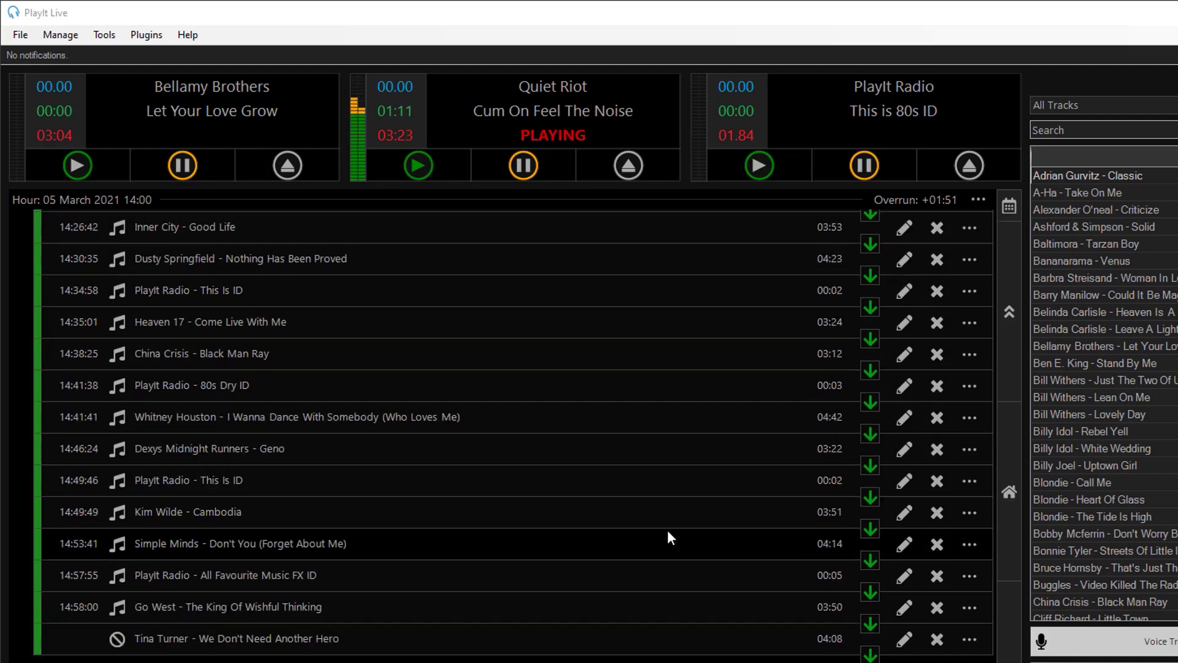
pyautogui.scroll(-4, 667, 537)
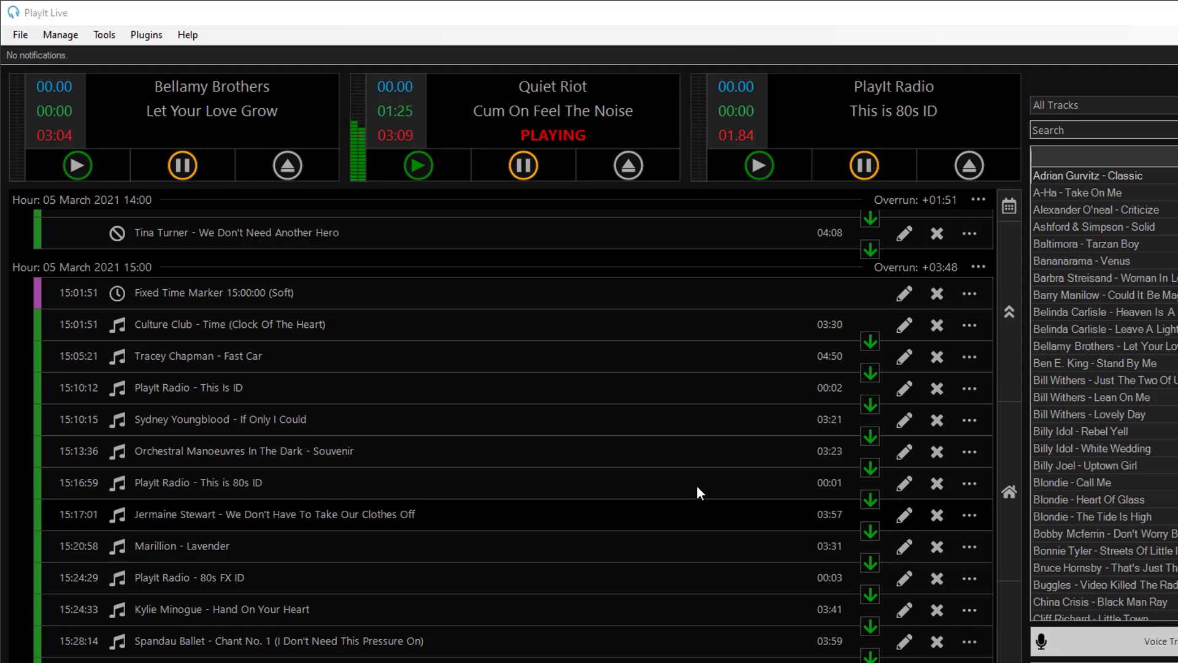
pyautogui.click(978, 276)
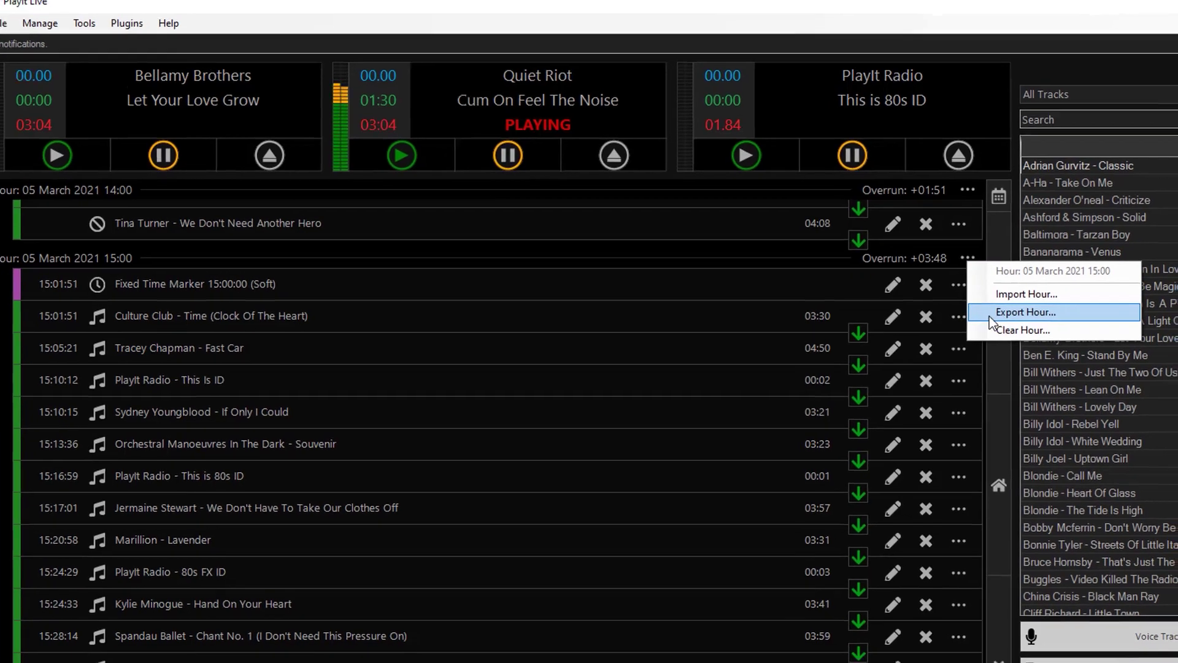
pyautogui.click(989, 313)
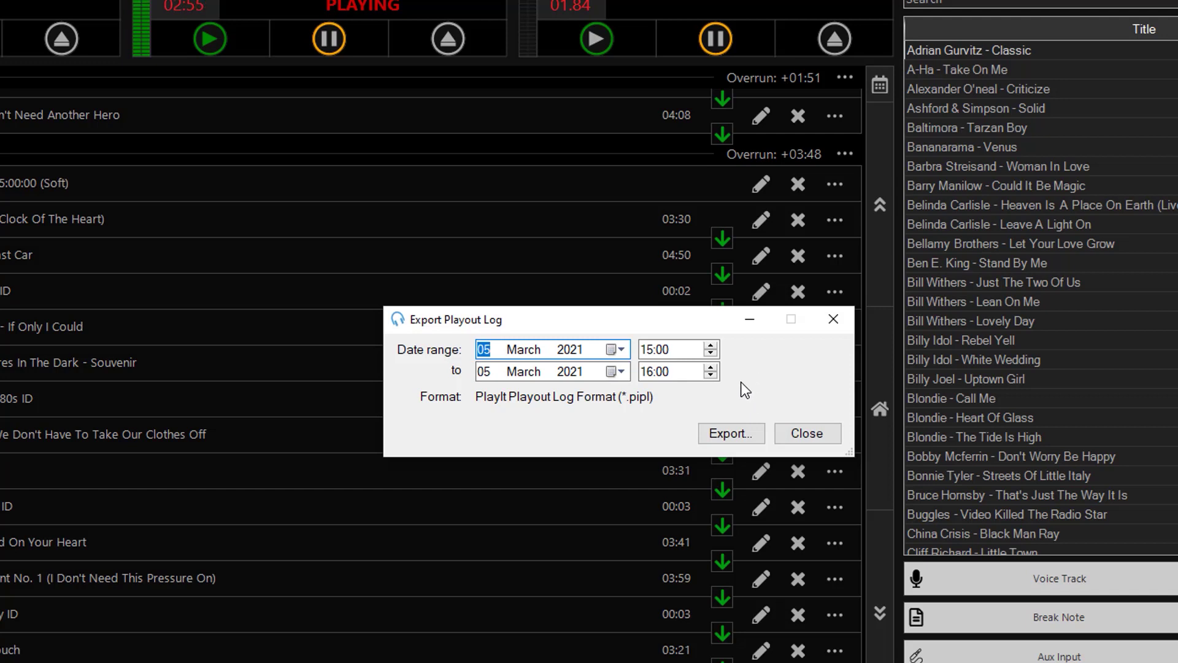
pyautogui.click(712, 437)
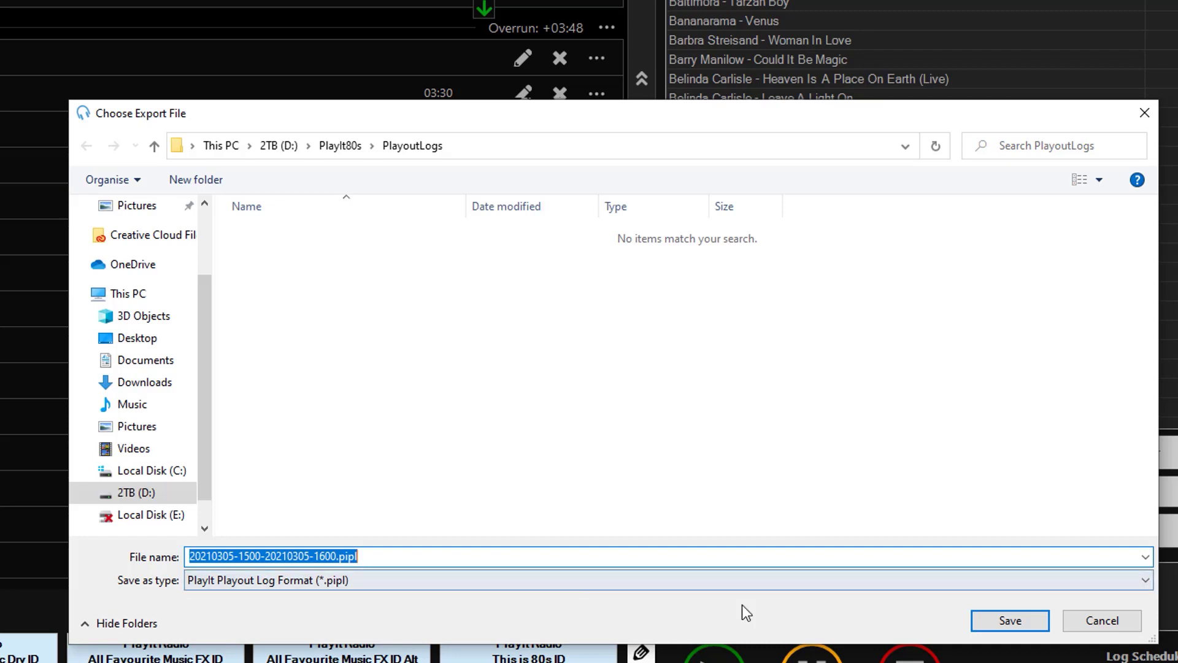
pyautogui.click(980, 625)
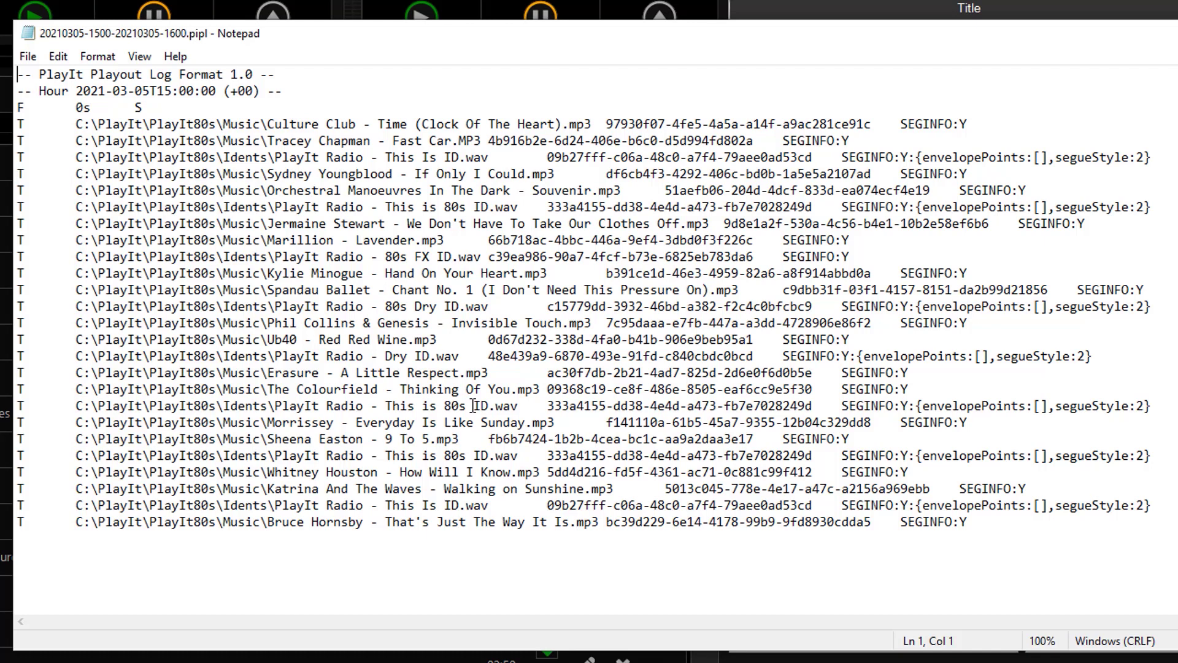
pyautogui.doubleClick(27, 34)
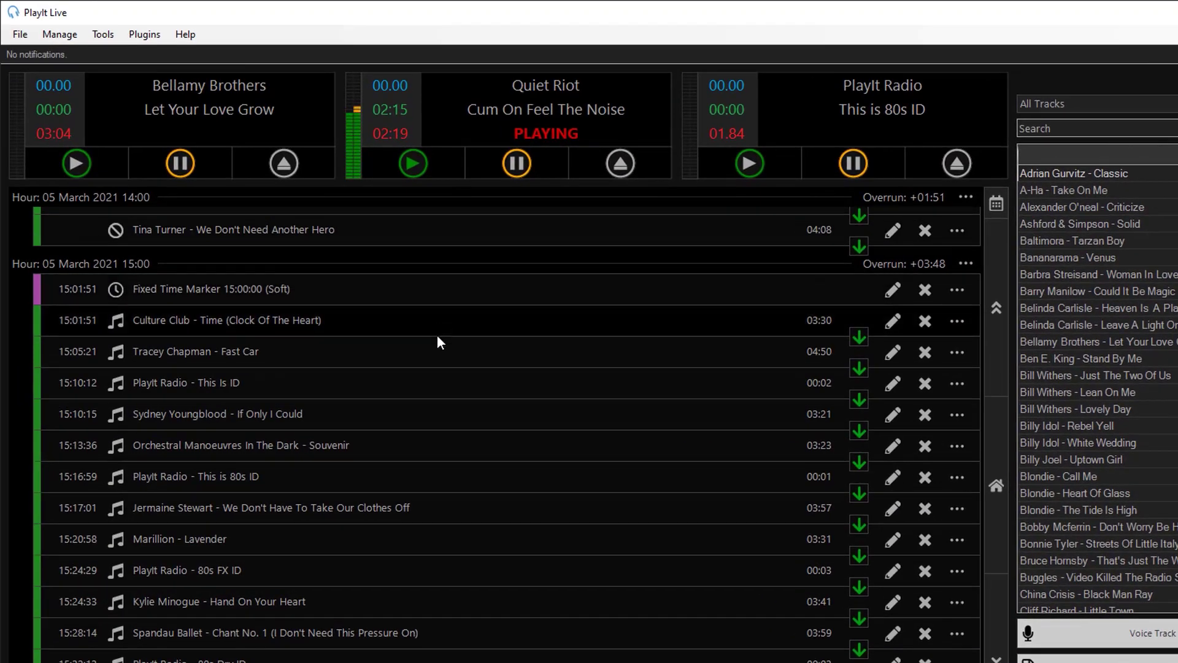
pyautogui.scroll(-5, 437, 343)
pyautogui.scroll(-15, 439, 367)
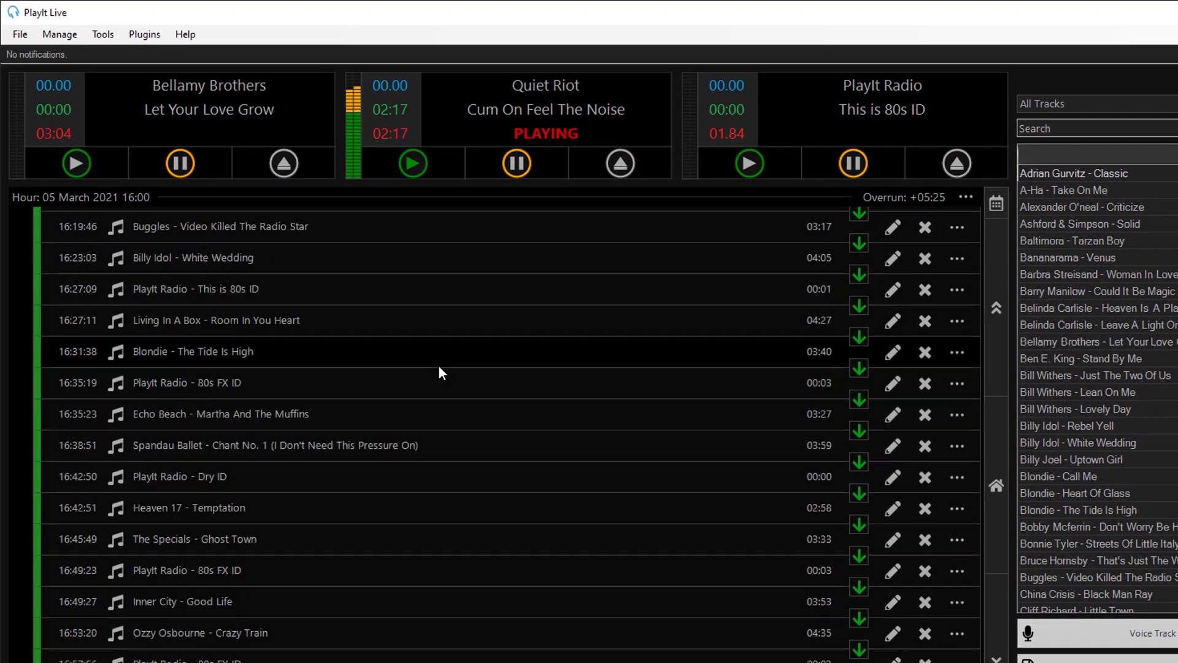
pyautogui.scroll(-2, 438, 369)
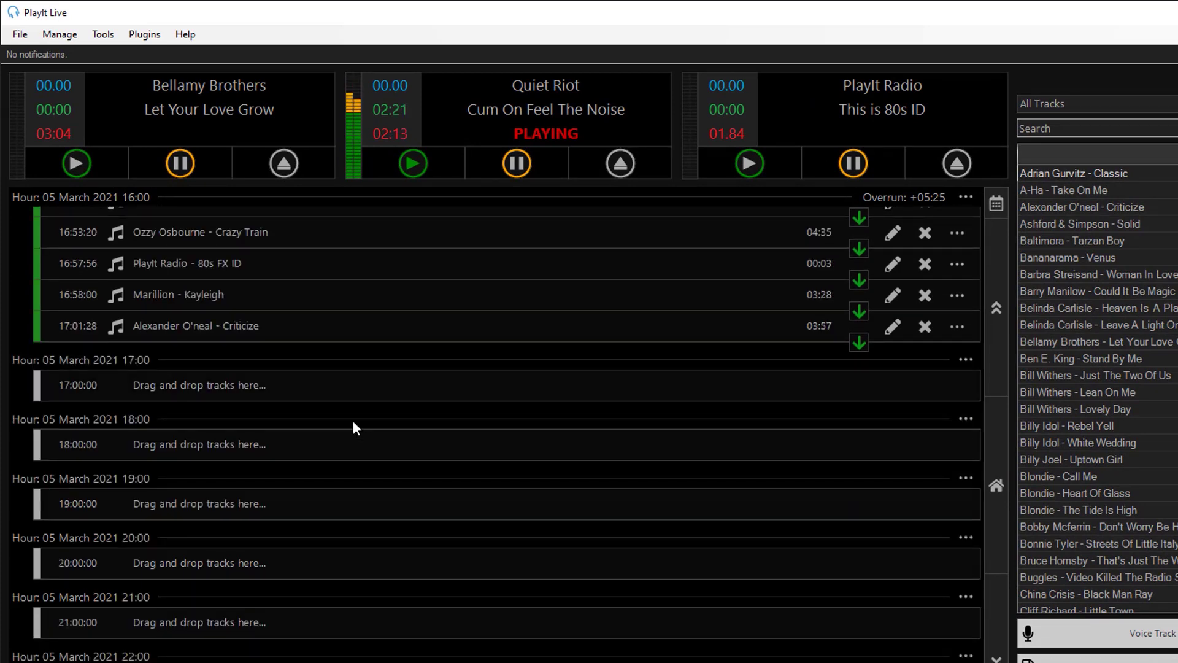
pyautogui.click(966, 365)
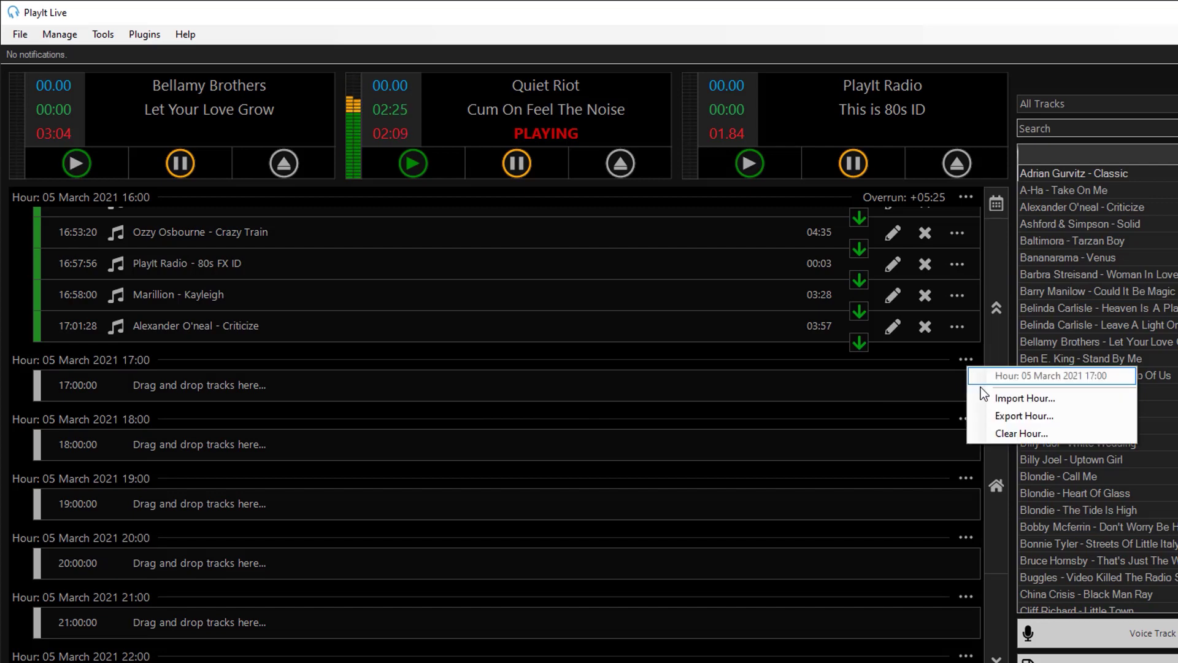
pyautogui.click(986, 396)
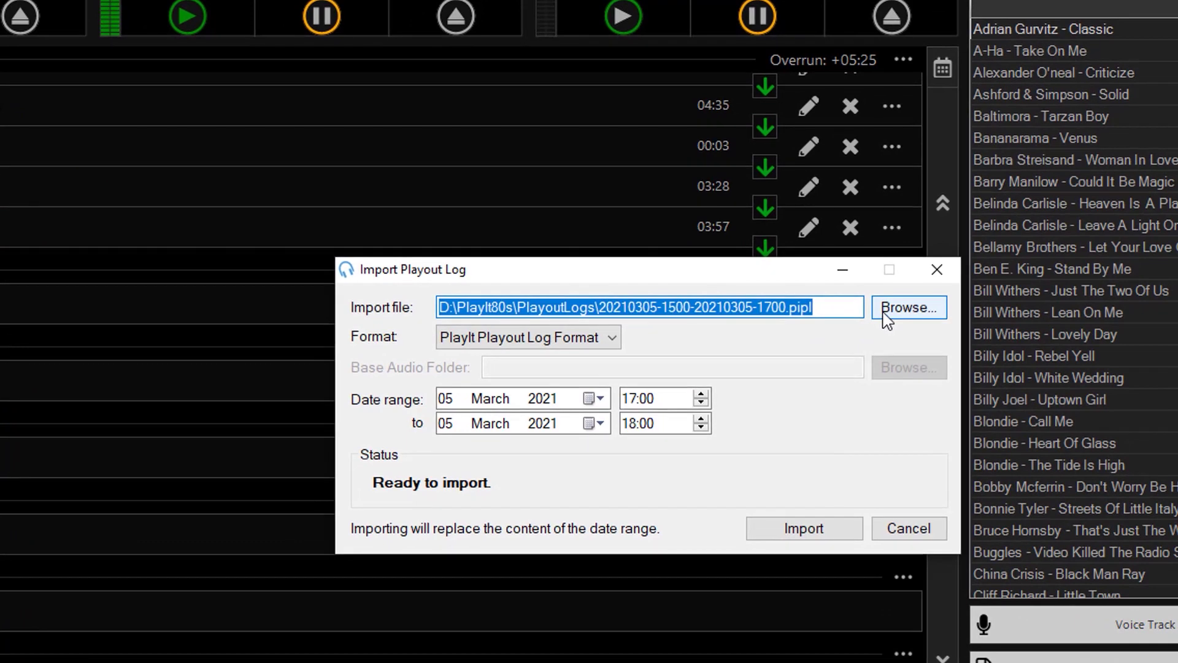
pyautogui.click(884, 311)
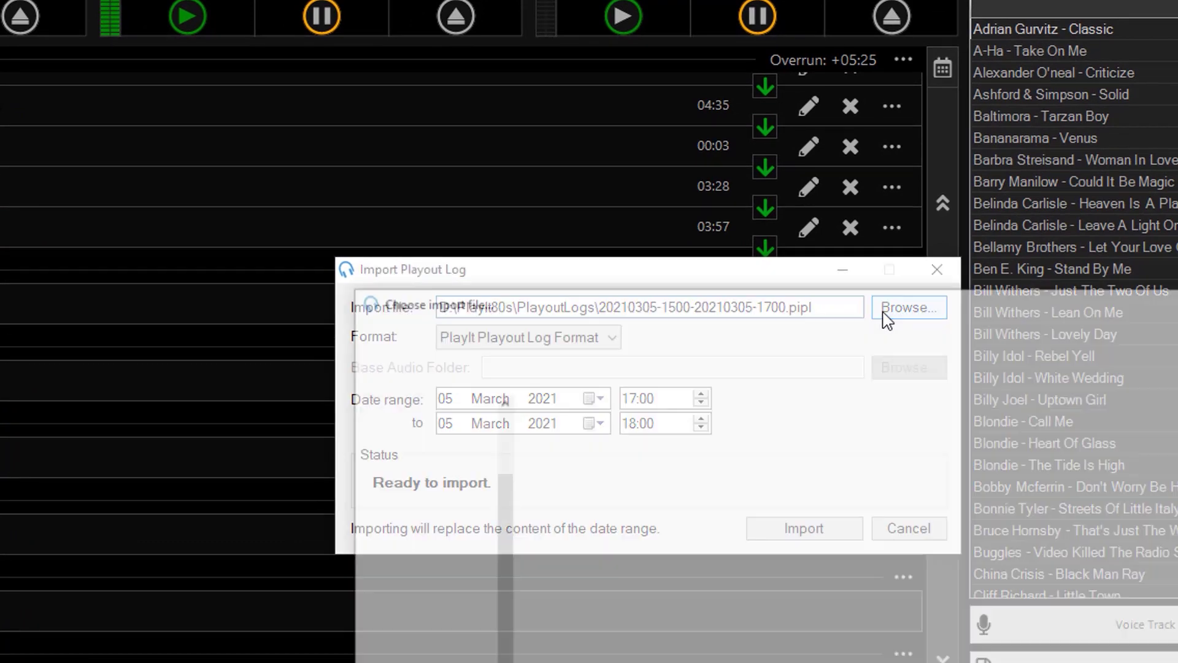
pyautogui.doubleClick(690, 437)
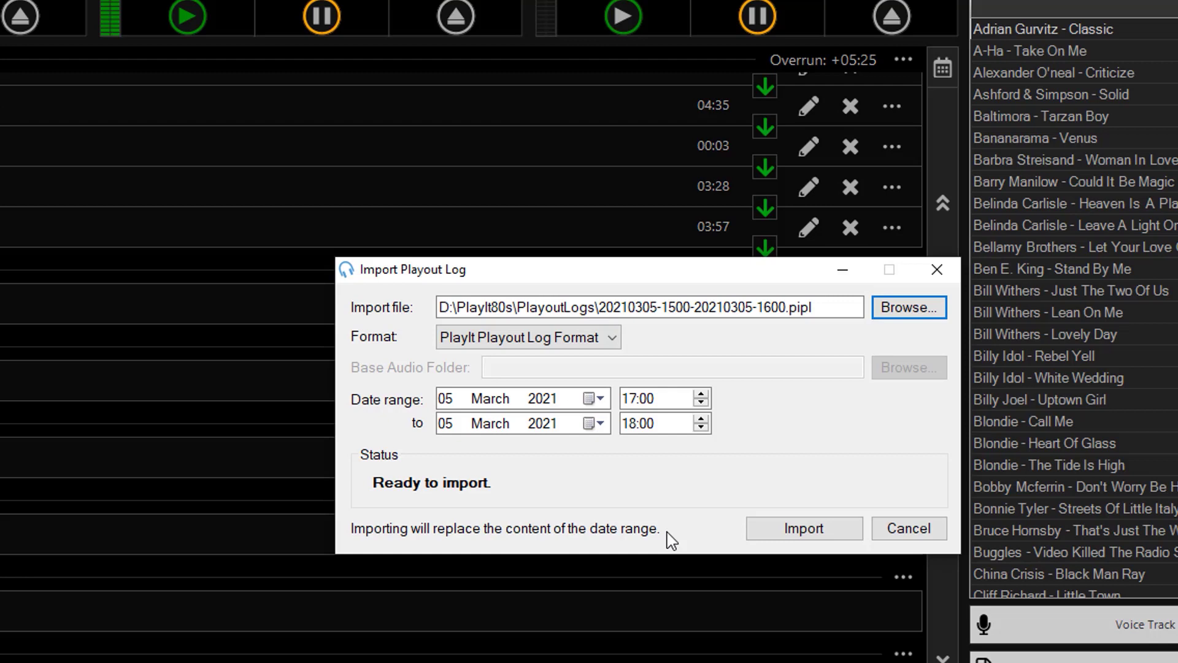
pyautogui.click(759, 536)
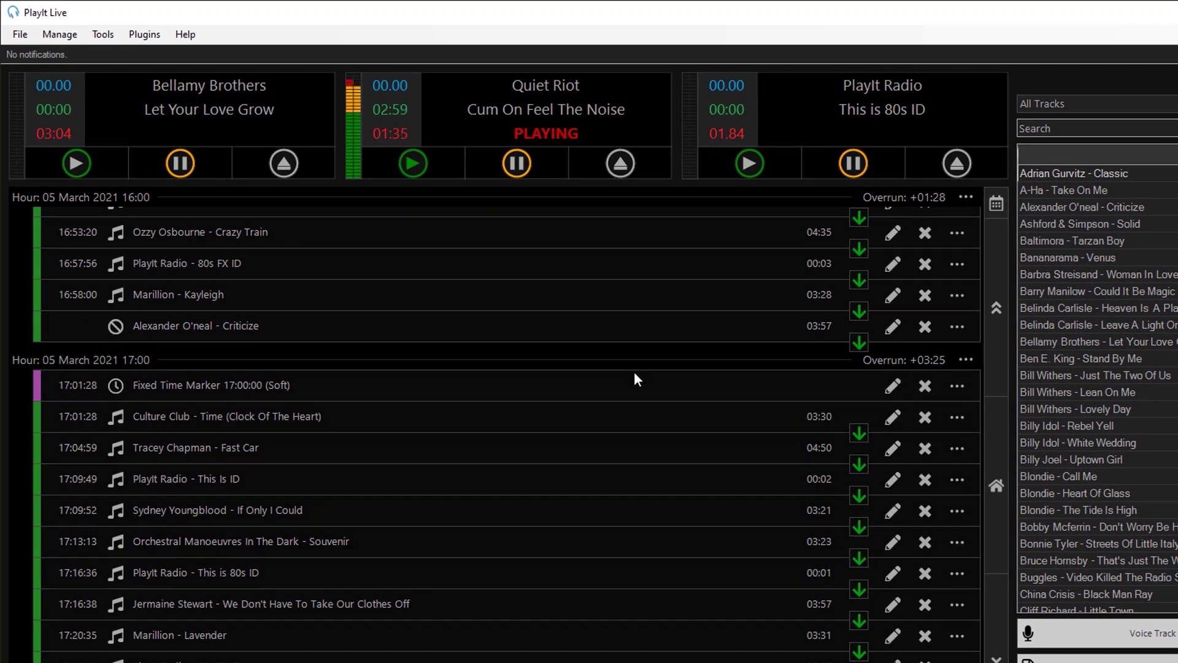
# Clear the 05 March 2021 15:00 hour by deleting all of its items.
pyautogui.scroll(10, 640, 417)
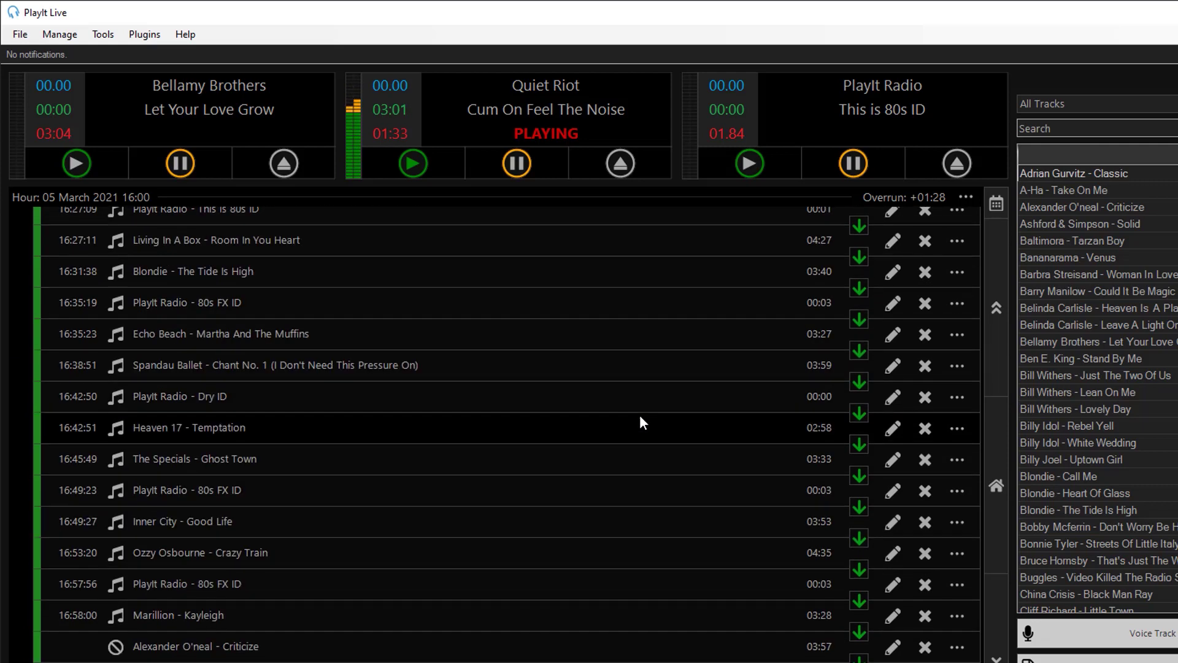
pyautogui.scroll(5, 640, 417)
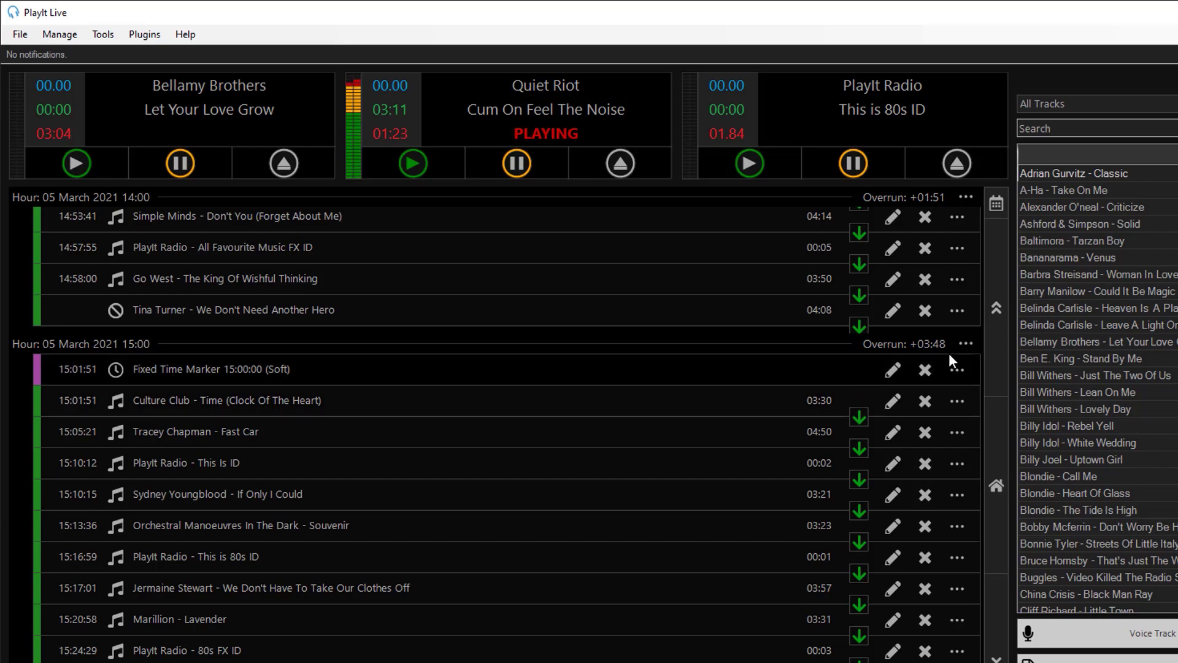
pyautogui.click(965, 344)
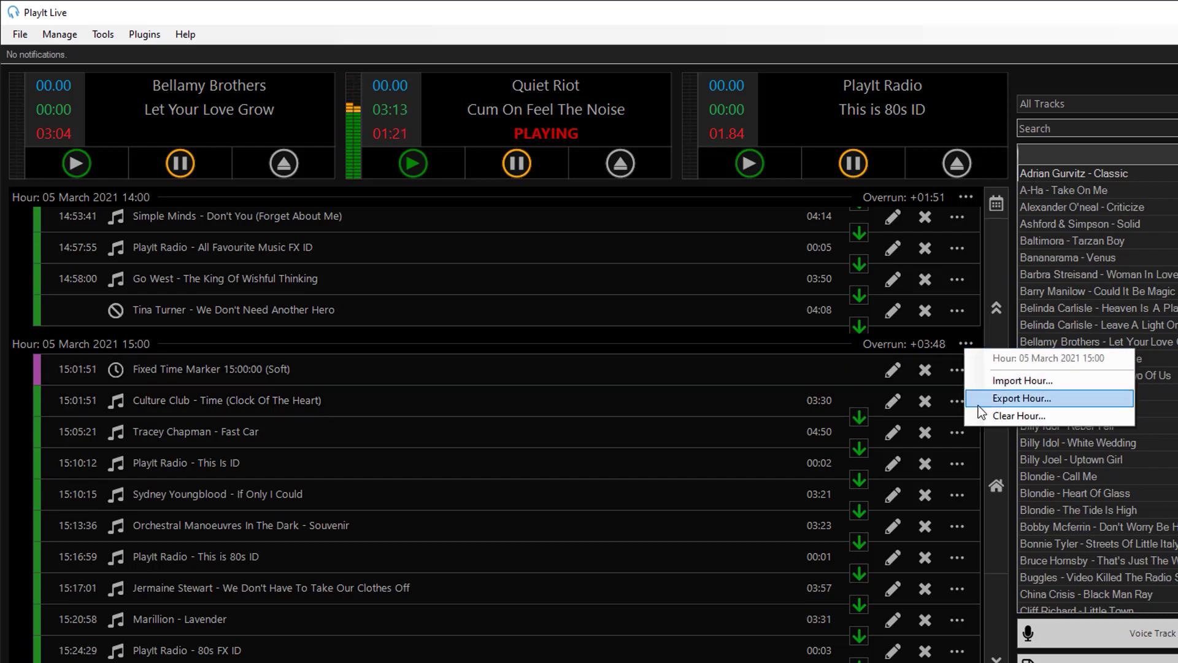
pyautogui.click(985, 420)
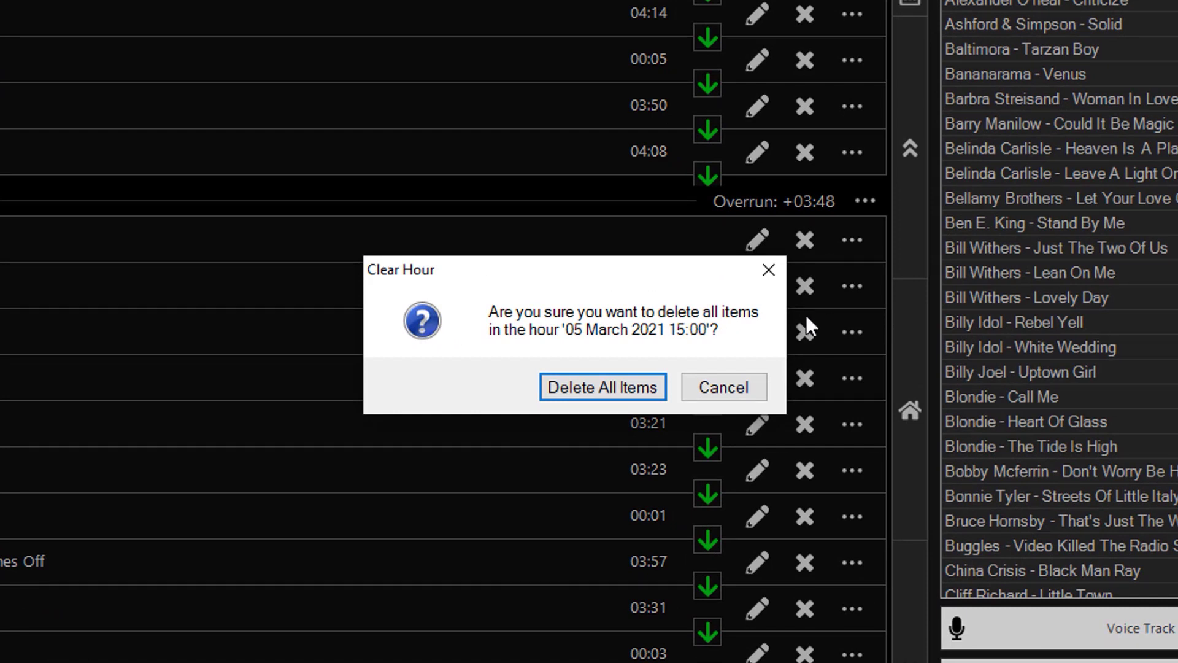
pyautogui.click(642, 391)
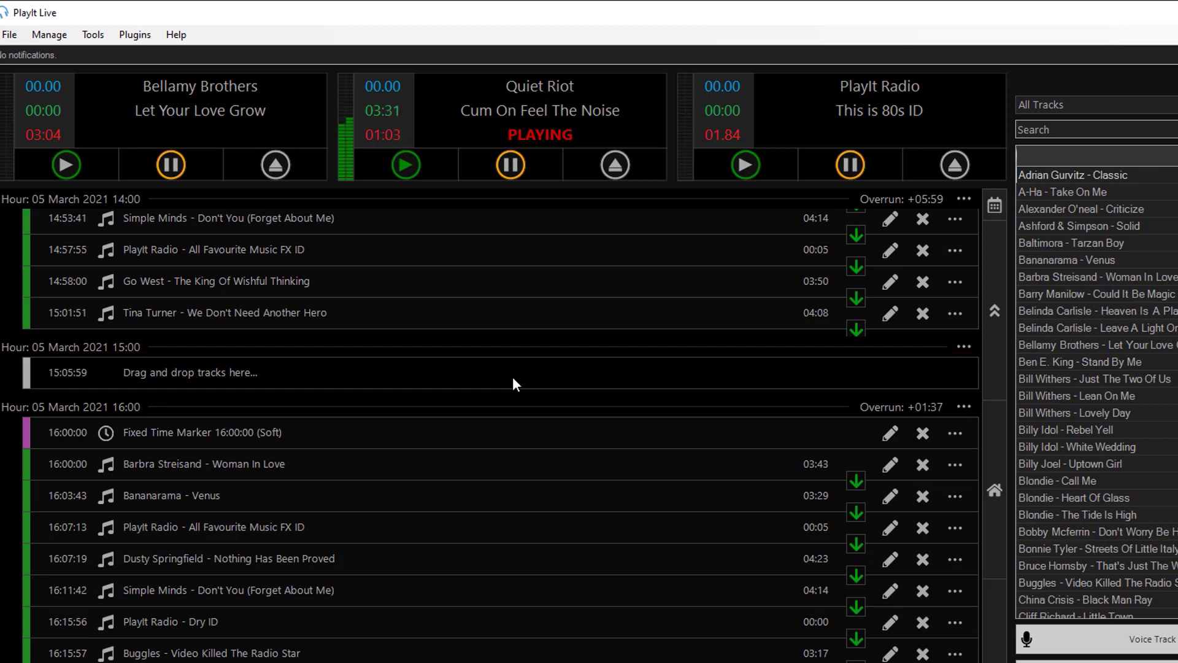
pyautogui.click(962, 351)
pyautogui.click(973, 377)
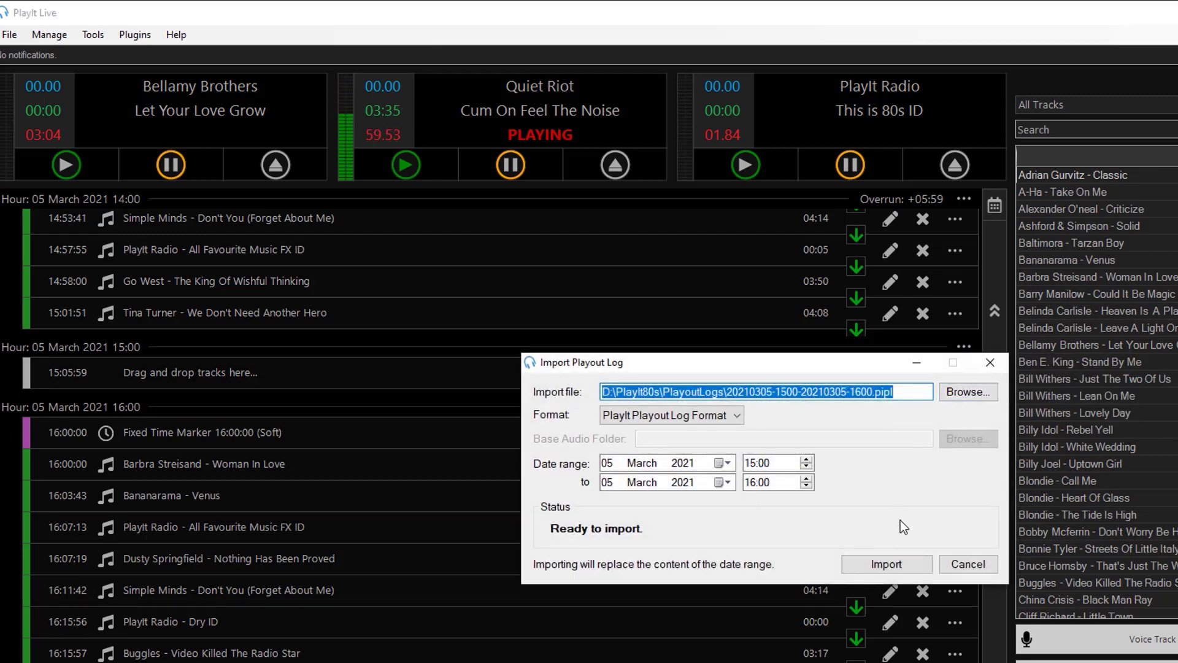
pyautogui.click(895, 564)
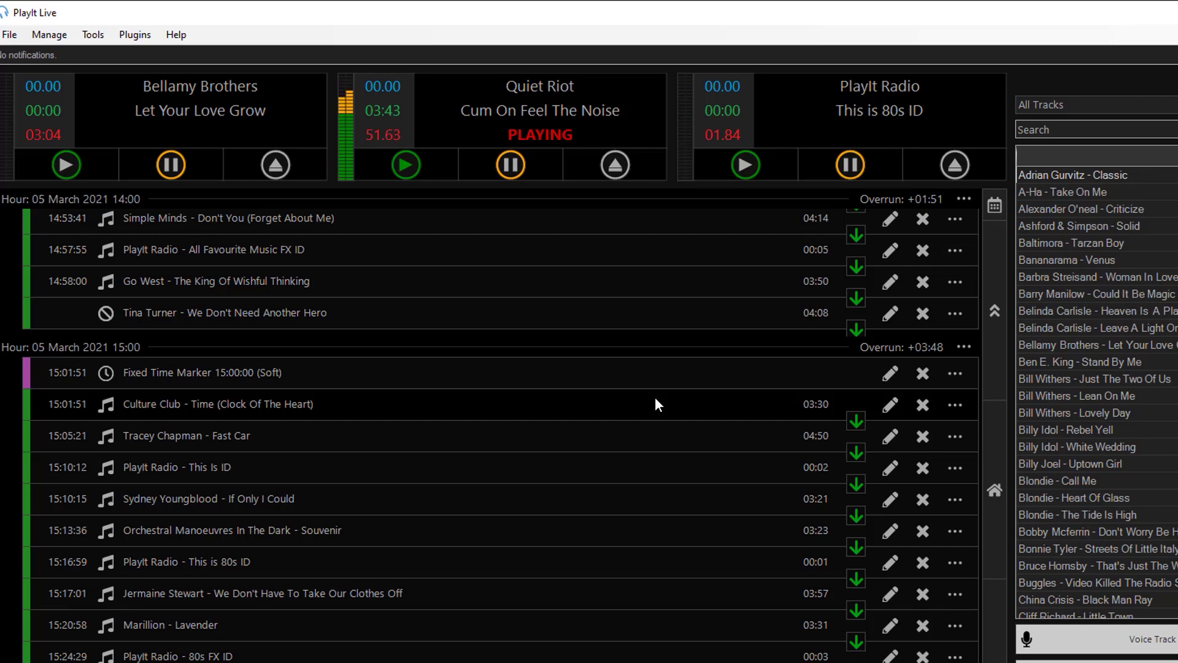
pyautogui.scroll(-3, 624, 491)
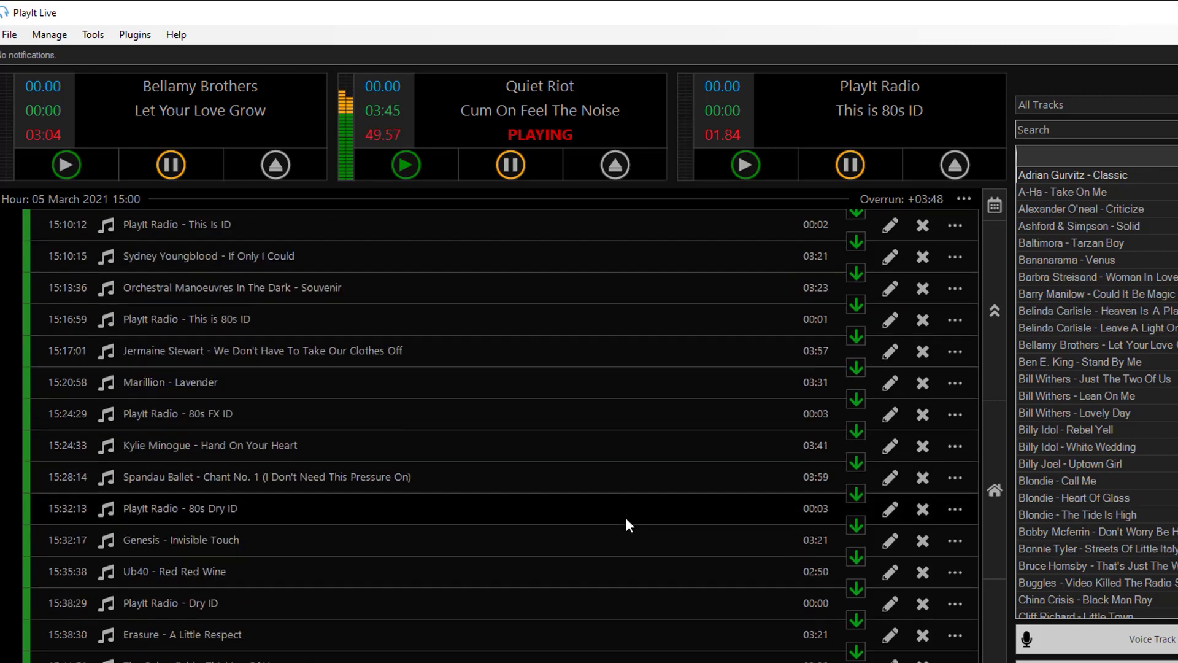
pyautogui.scroll(-5, 625, 521)
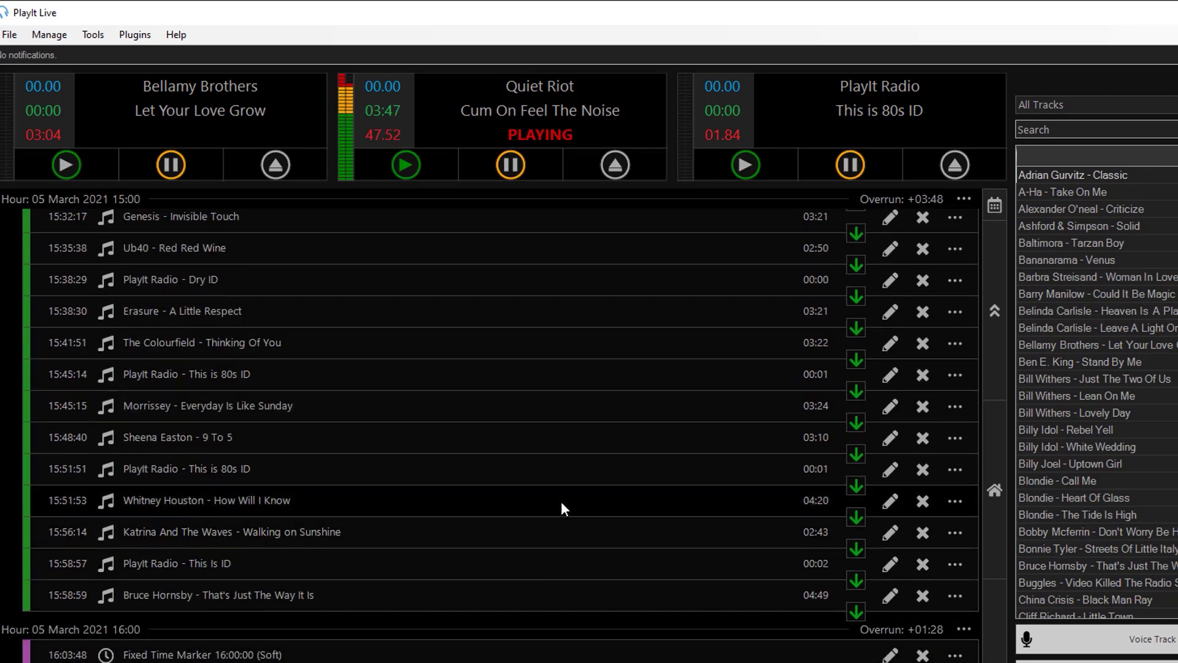
pyautogui.scroll(8, 561, 501)
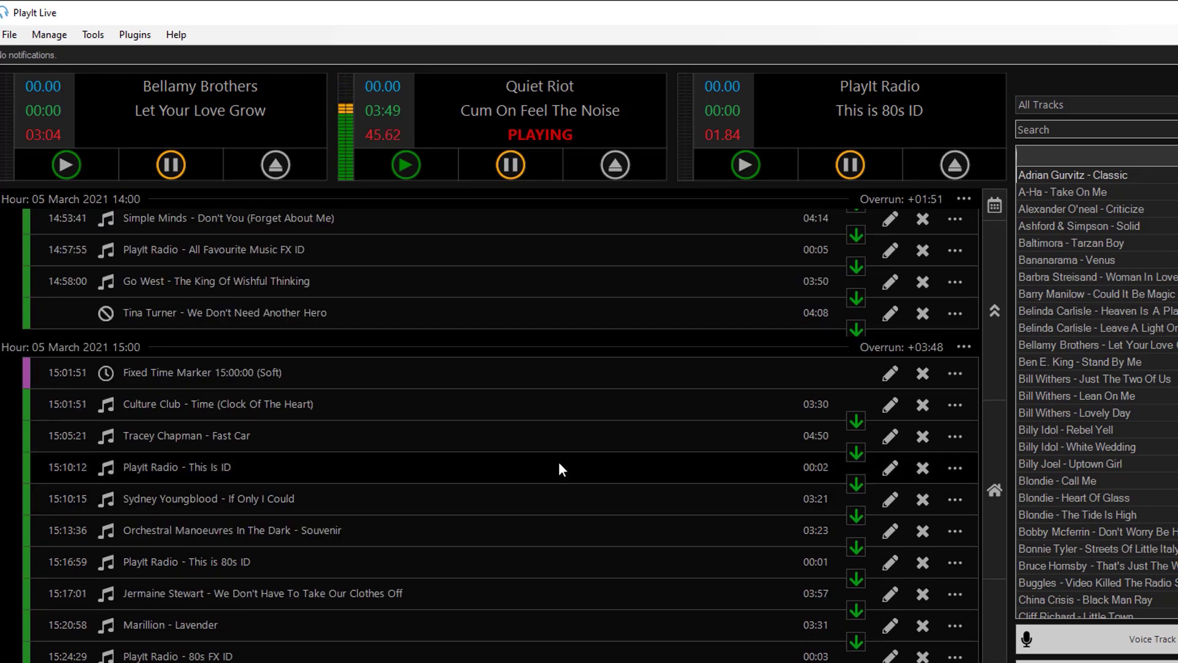
pyautogui.click(961, 355)
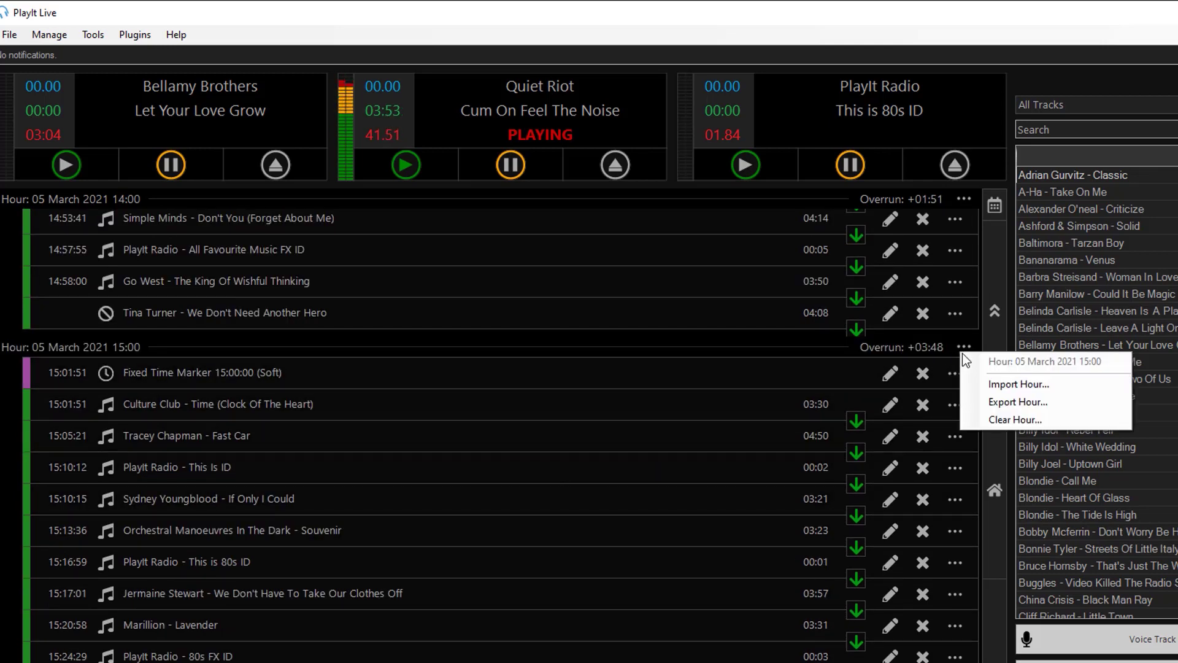
pyautogui.click(987, 402)
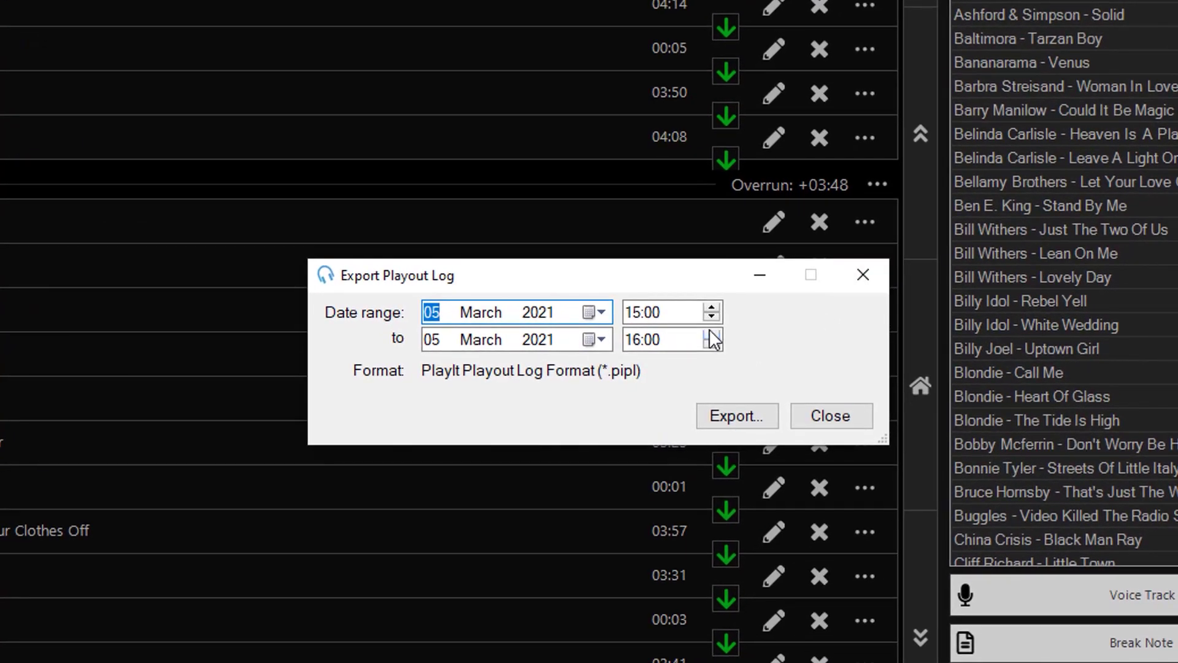
pyautogui.click(712, 335)
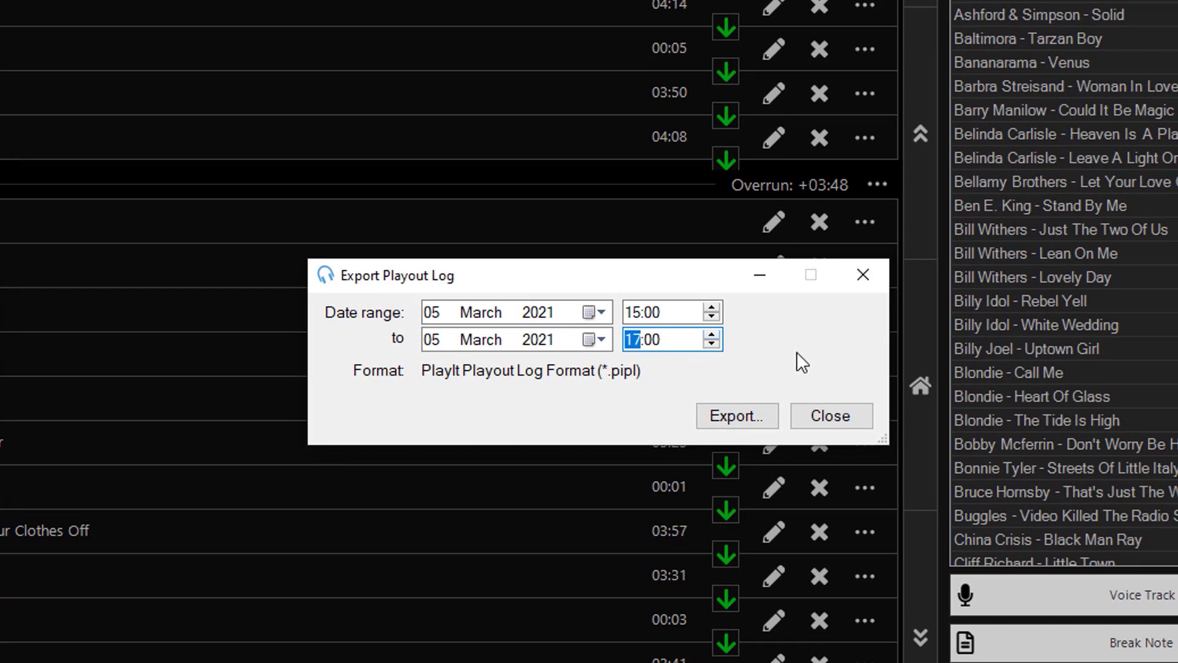
pyautogui.click(767, 413)
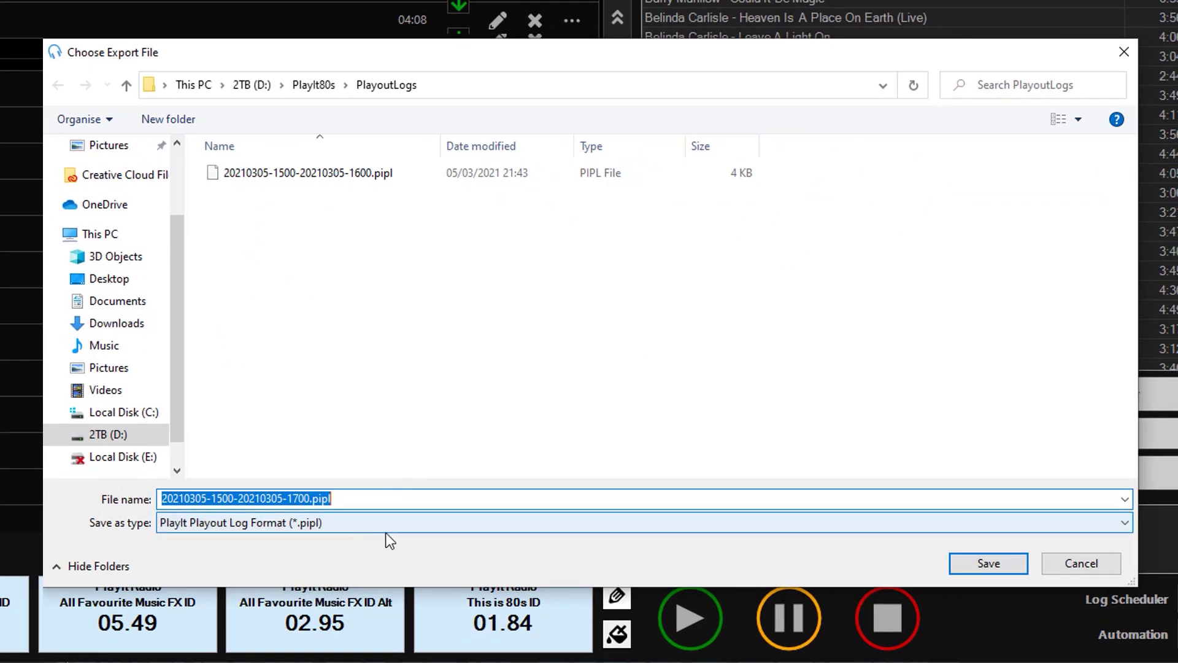
pyautogui.click(959, 562)
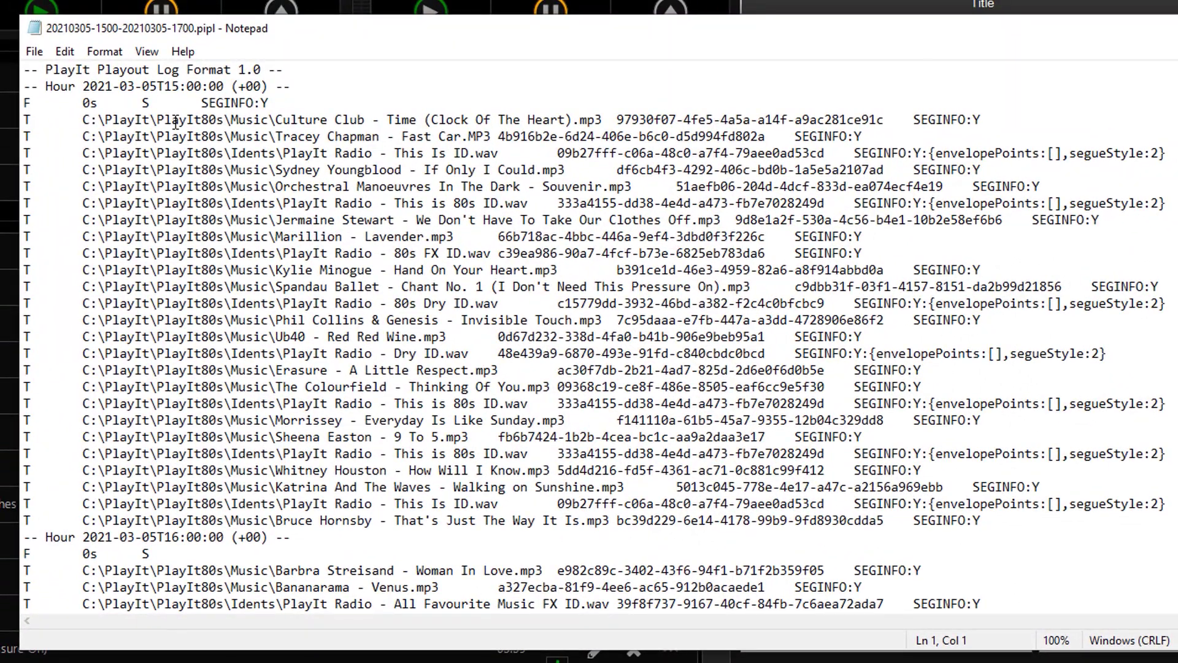
pyautogui.scroll(-3, 267, 534)
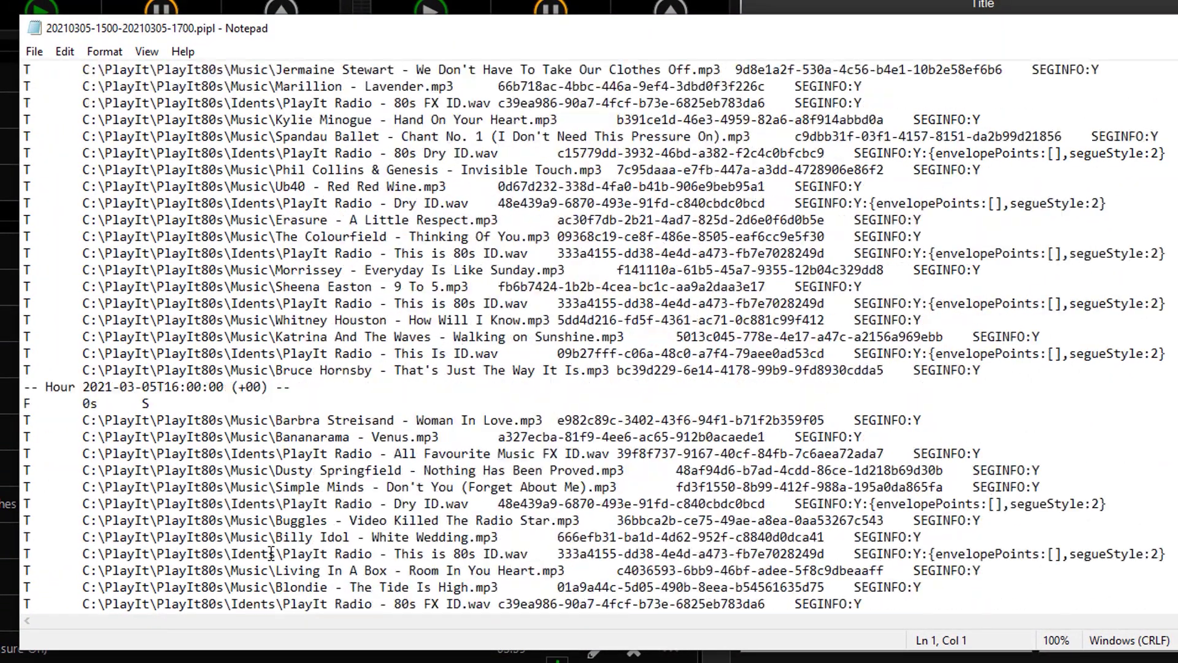
pyautogui.scroll(3, 286, 540)
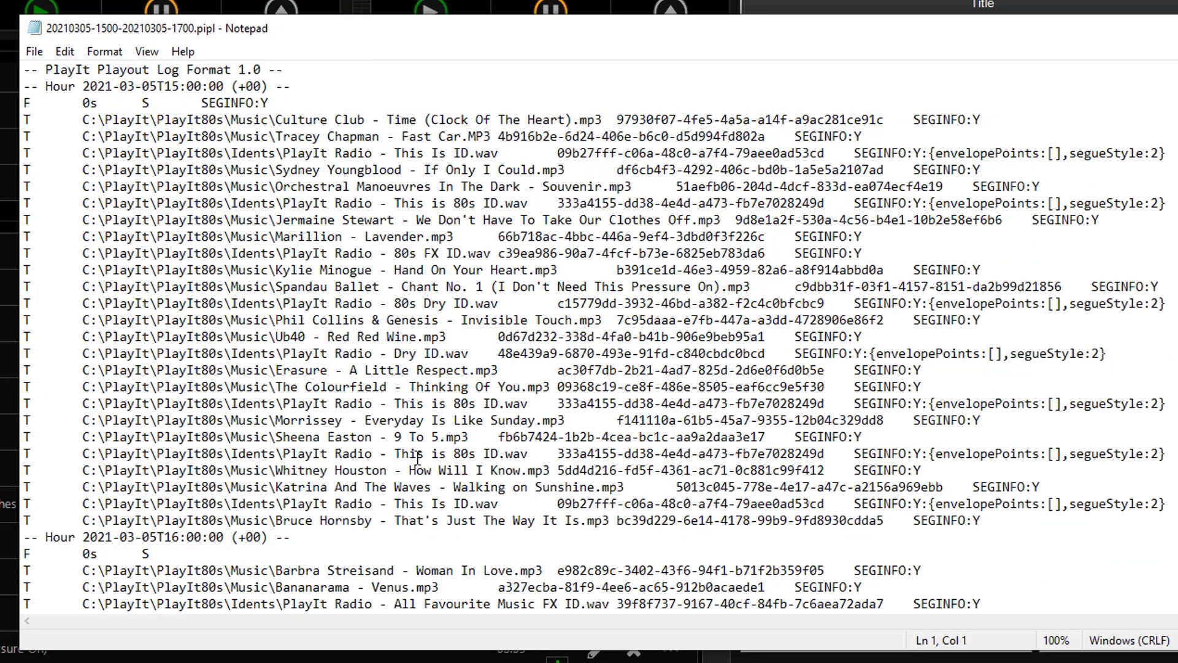
pyautogui.doubleClick(38, 30)
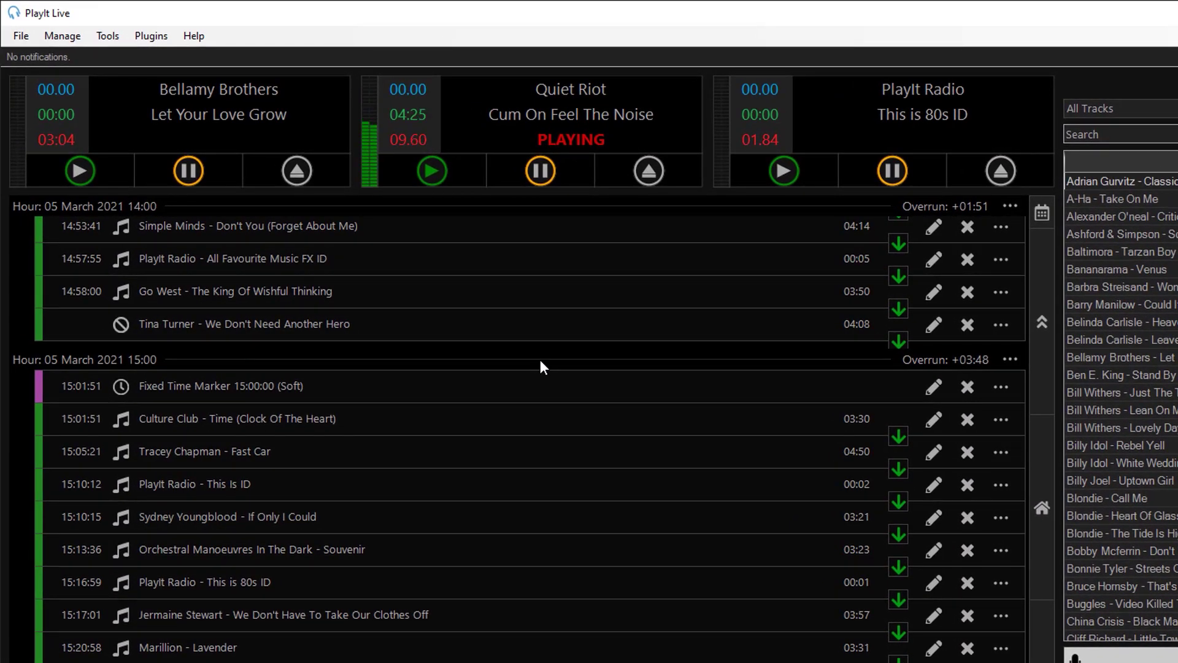
pyautogui.scroll(-10, 540, 360)
pyautogui.scroll(-15, 541, 362)
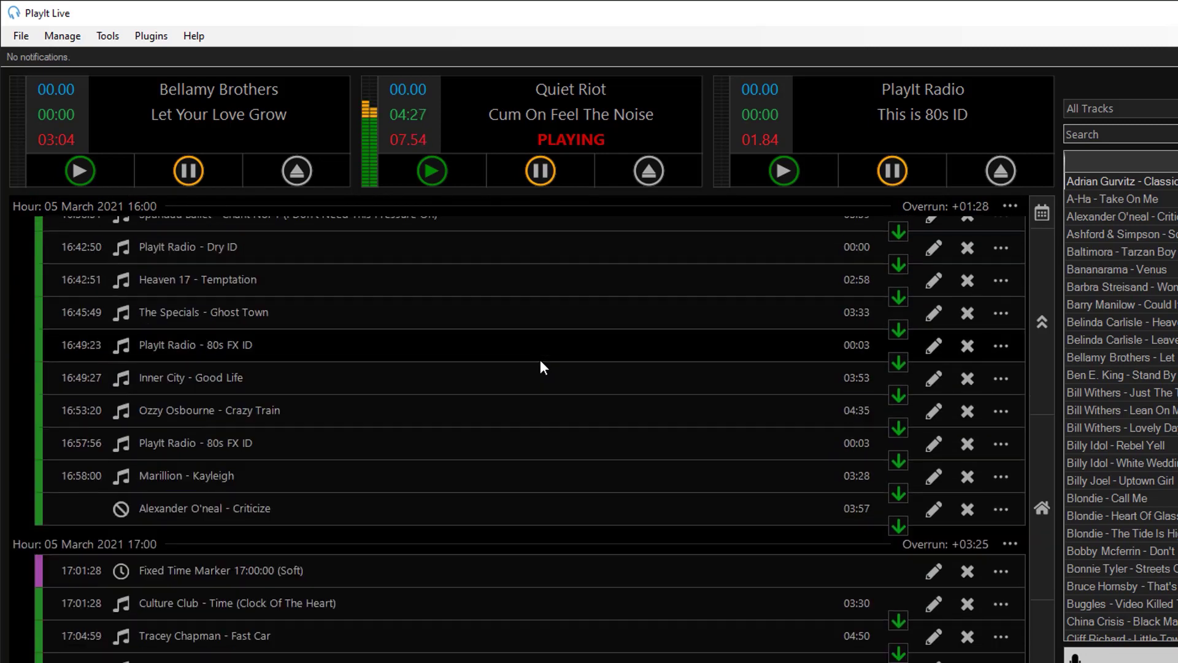
pyautogui.scroll(3, 540, 361)
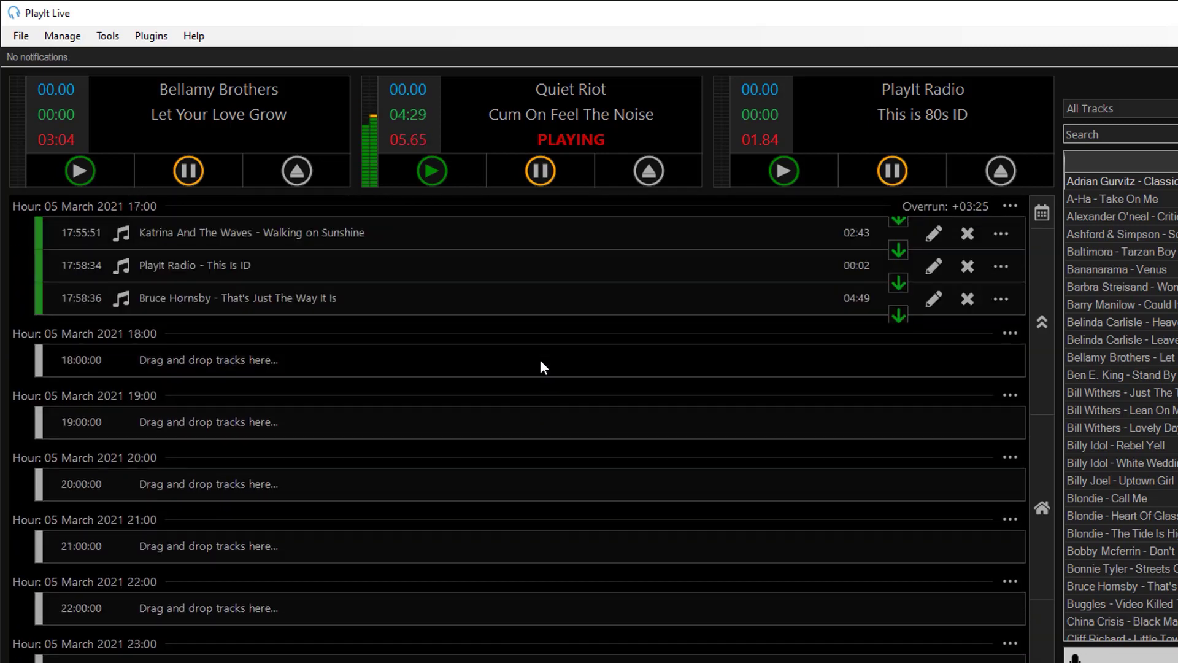
pyautogui.click(1010, 395)
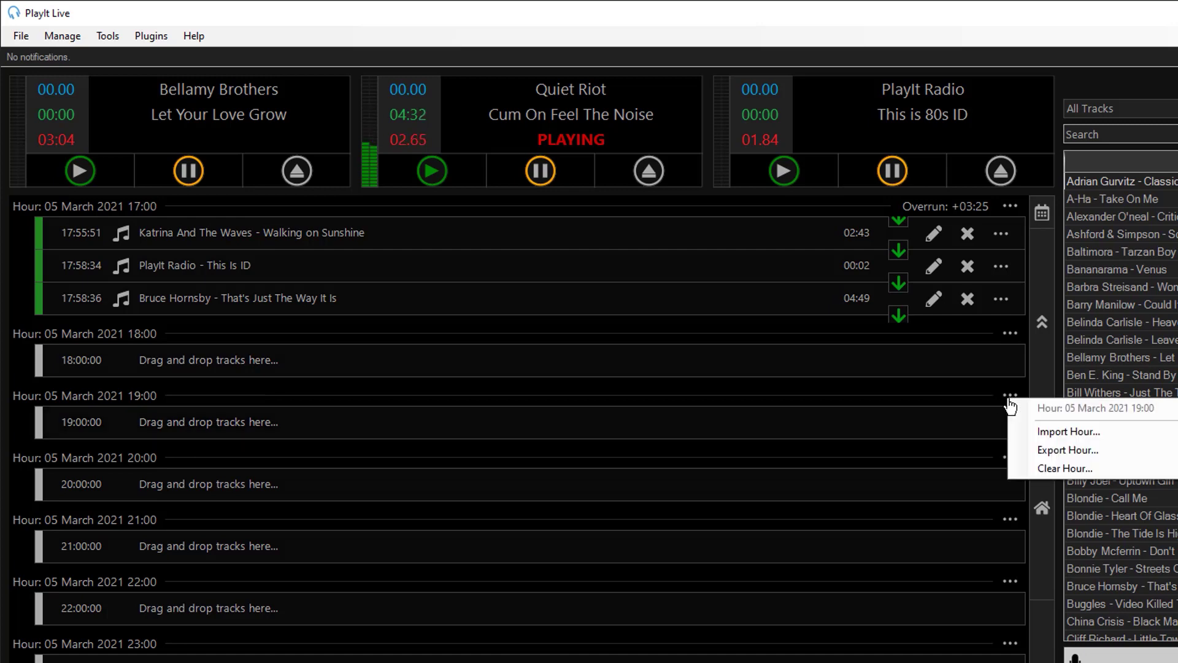
pyautogui.click(1029, 434)
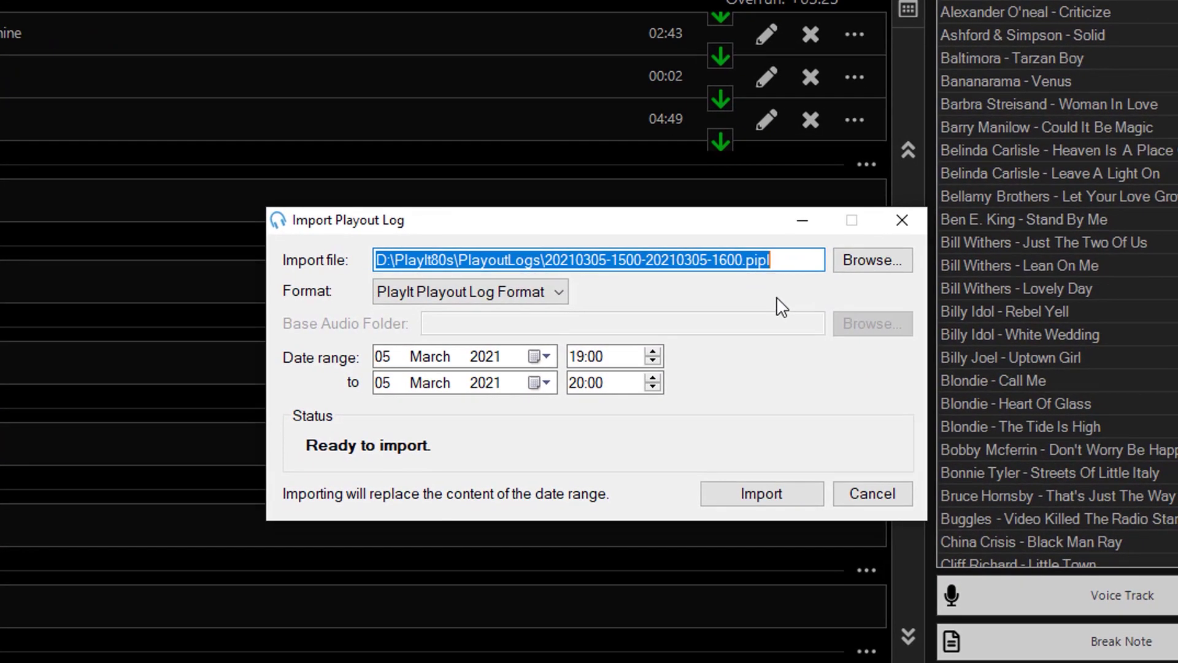
pyautogui.click(884, 277)
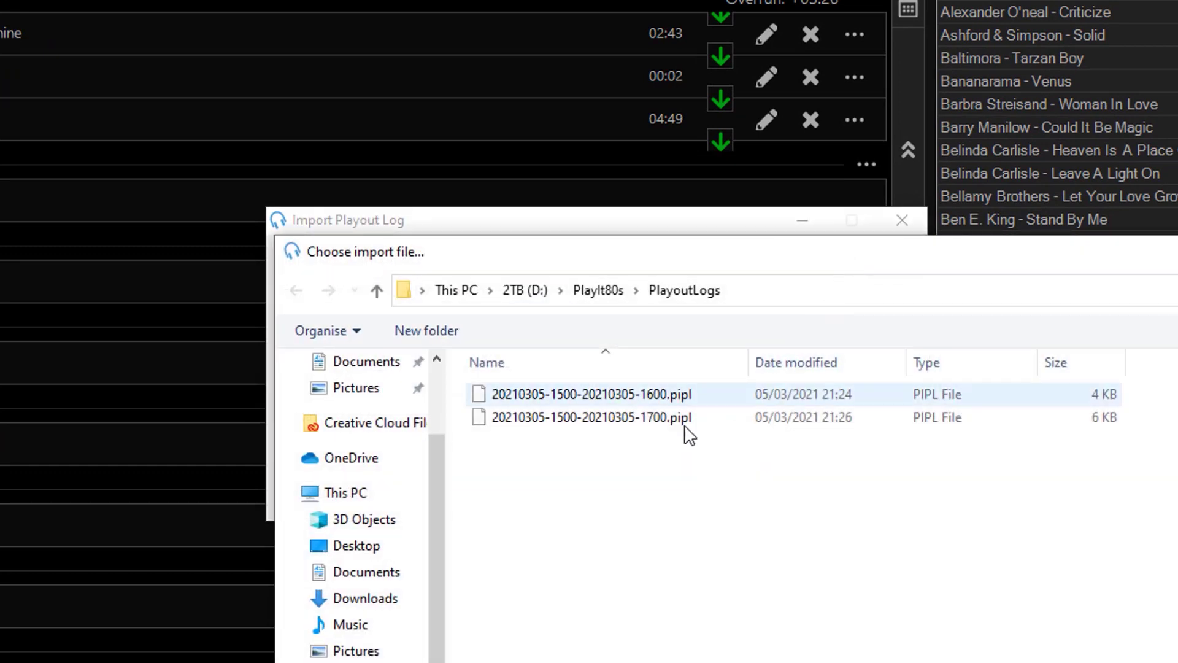
pyautogui.doubleClick(642, 425)
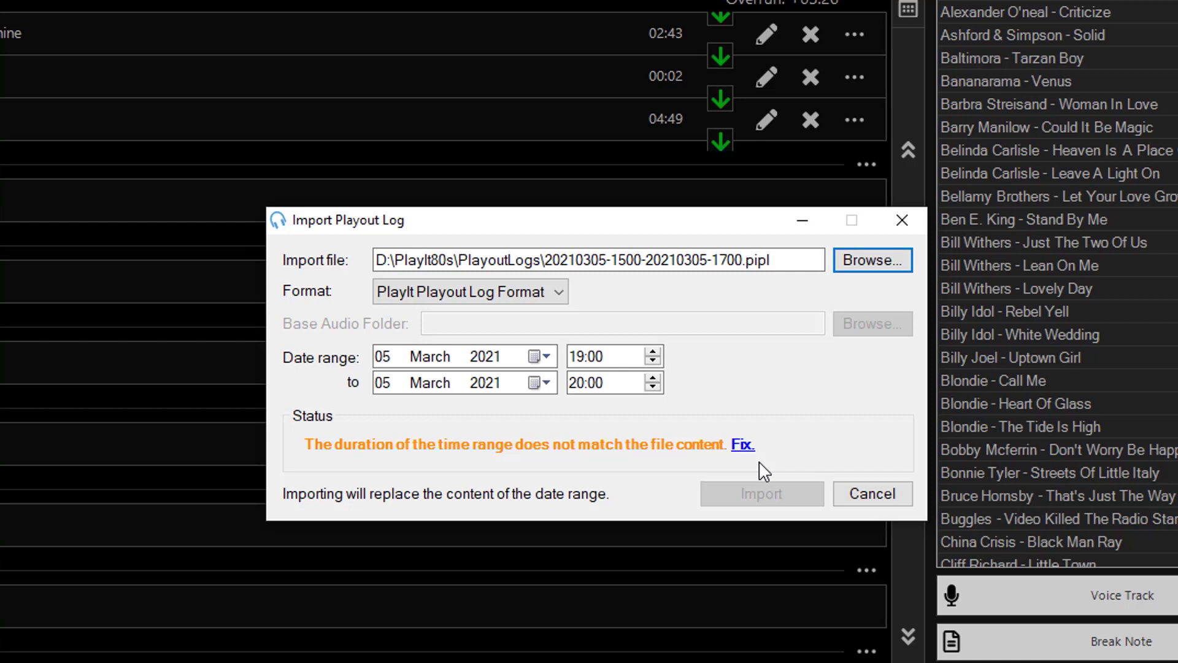
# Import the file with its date range automatically fixed to 19:00 to 21:00, and review the tracks in the 19:00 and 20:00 hours.
pyautogui.click(743, 446)
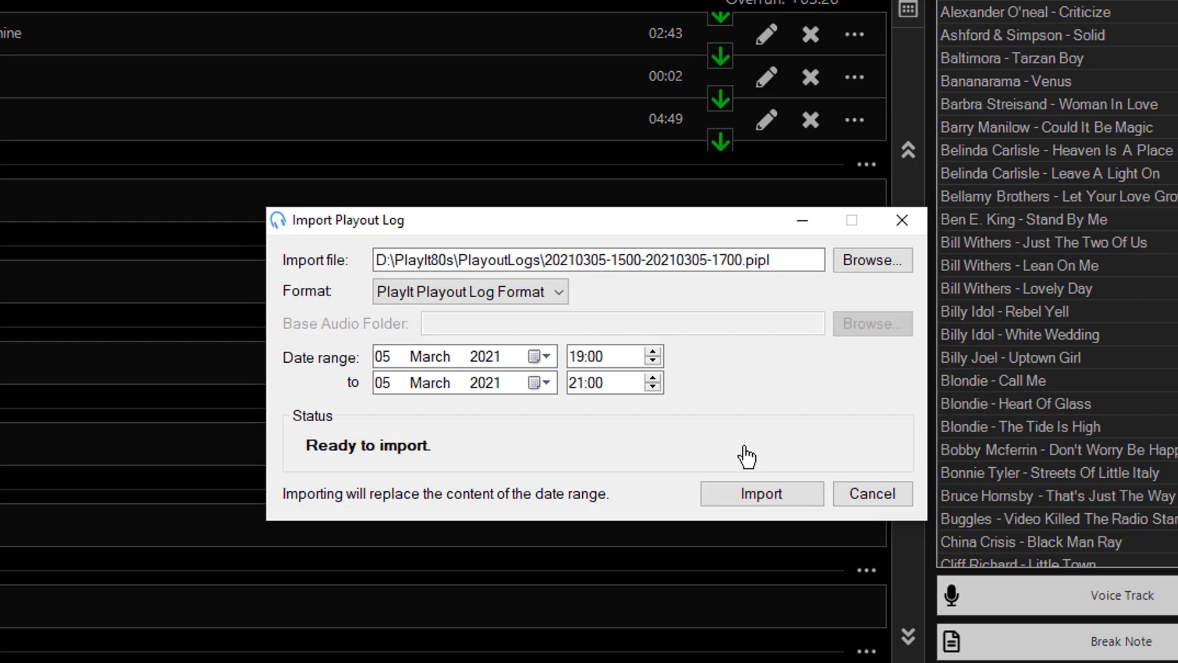
pyautogui.click(732, 501)
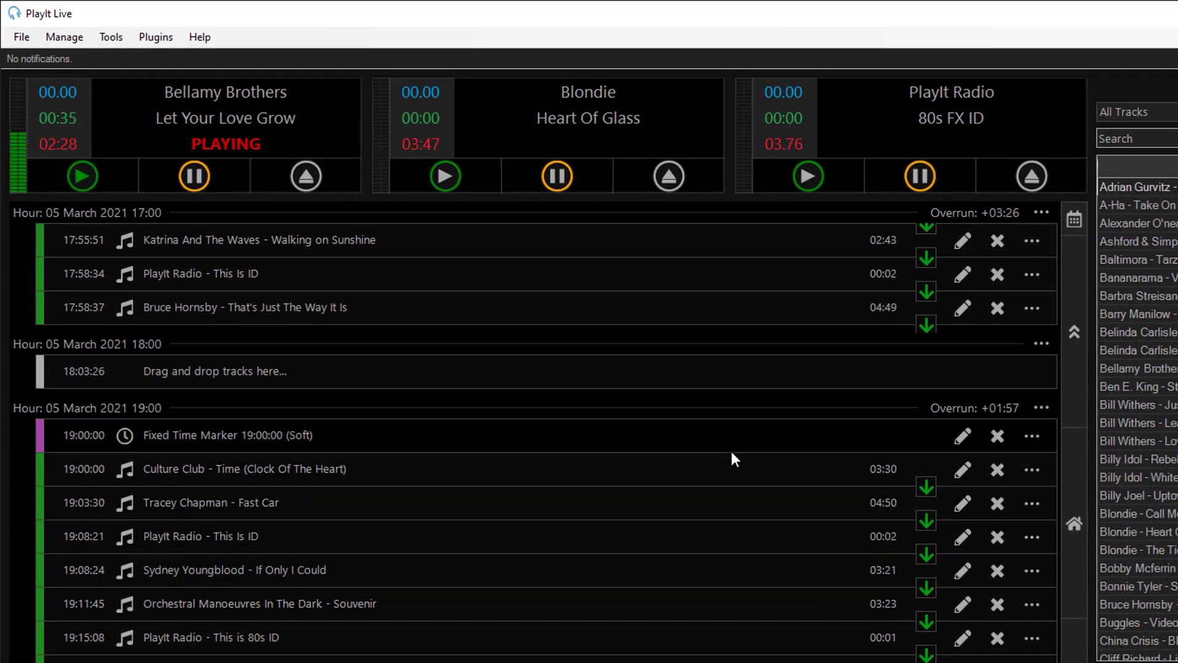
pyautogui.scroll(-5, 730, 448)
pyautogui.scroll(-7, 730, 452)
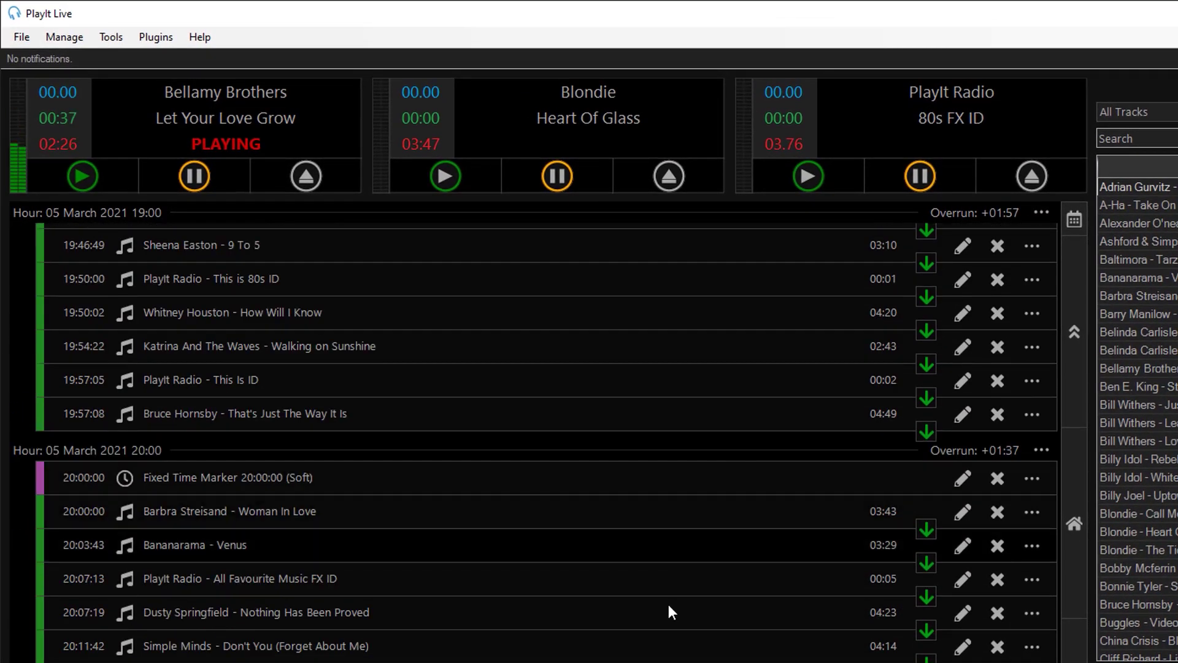
pyautogui.scroll(7, 661, 638)
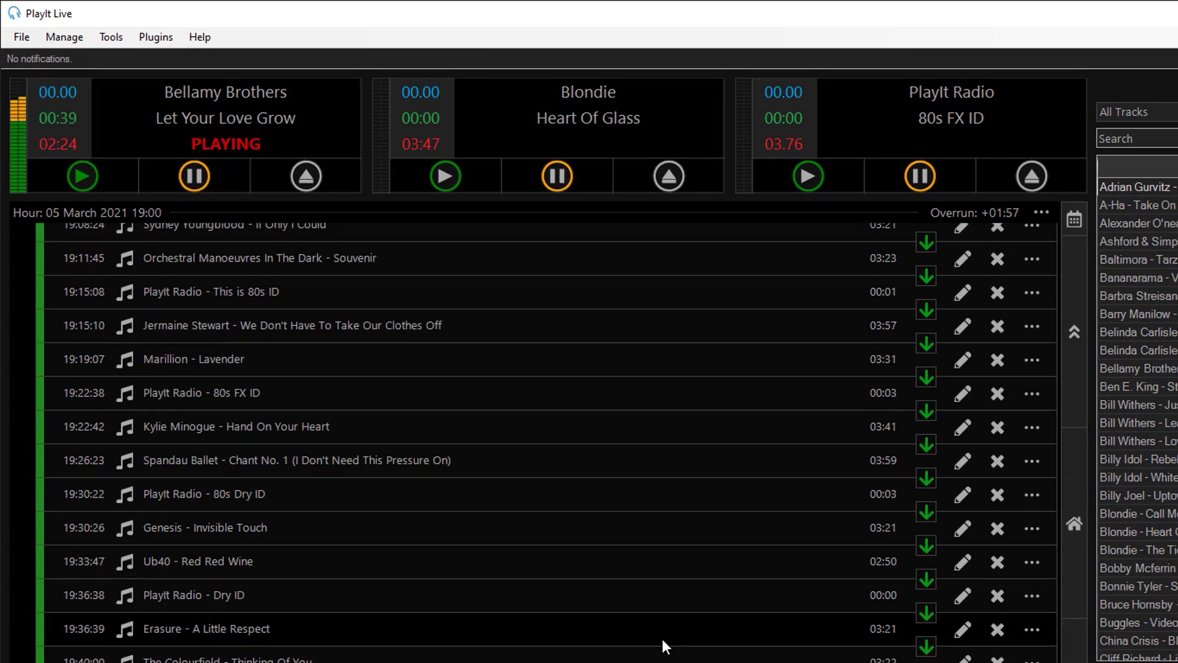